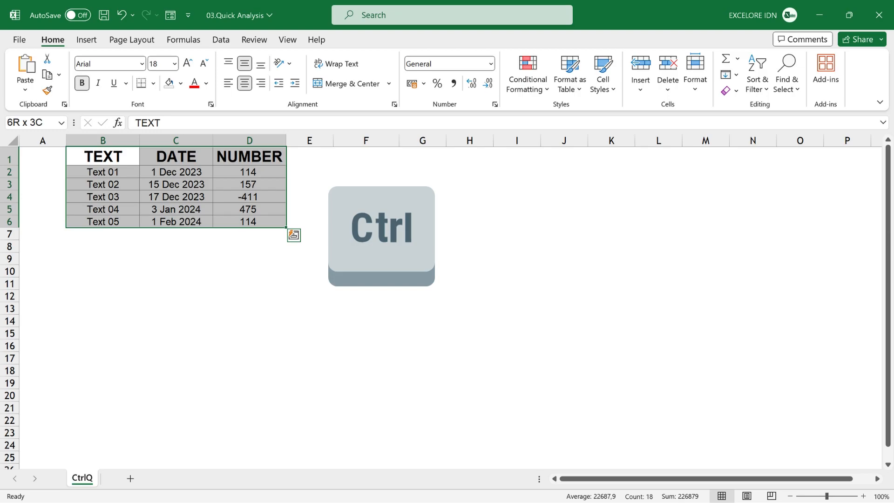
# Preview the Data Bars, Color Scale, Icon Set and Greater Than formatting on the table B1:D6 with Quick Analysis.
pyautogui.hotkey('ctrl', 'q')
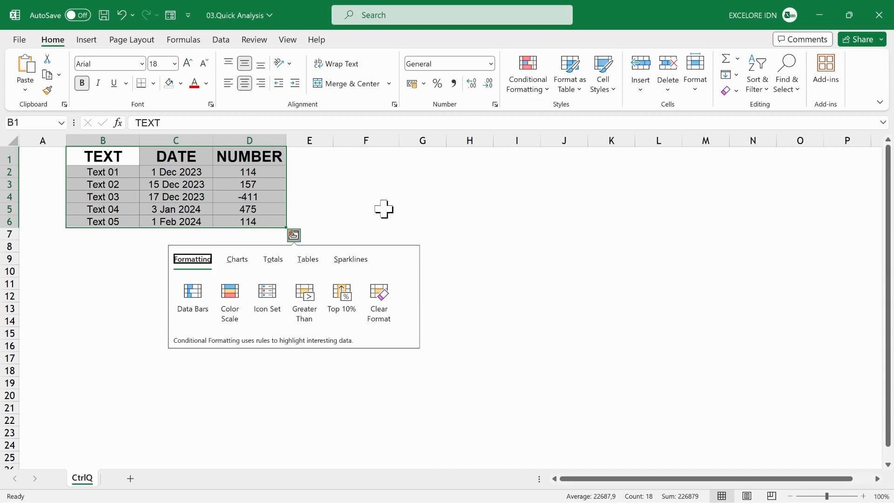
pyautogui.press('Tab')
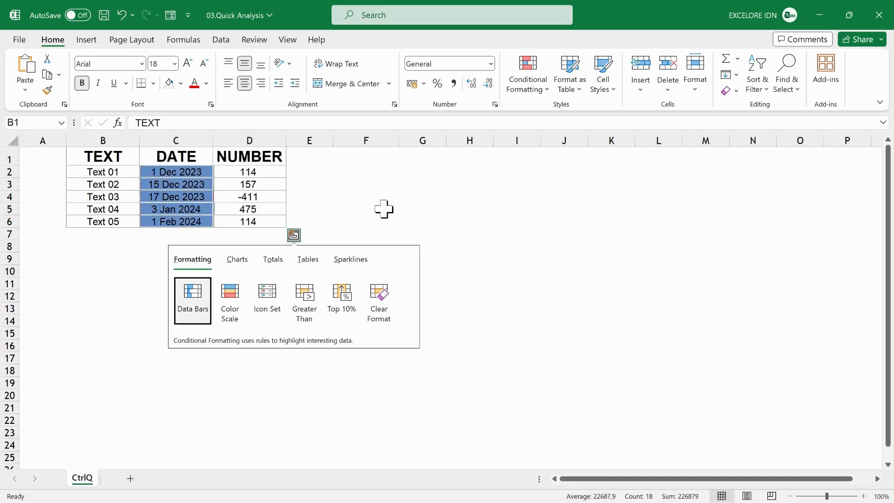
pyautogui.press('Right')
pyautogui.press('Right')
pyautogui.press('Right')
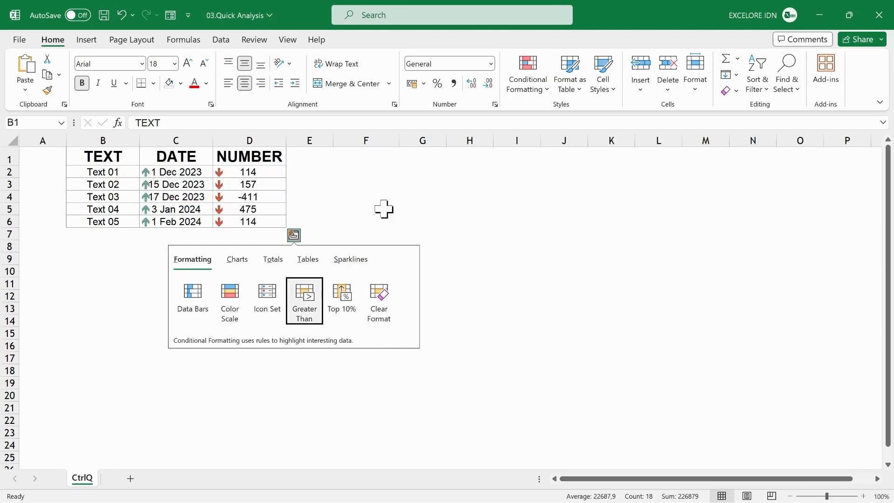
pyautogui.press('Left')
pyautogui.press('Left')
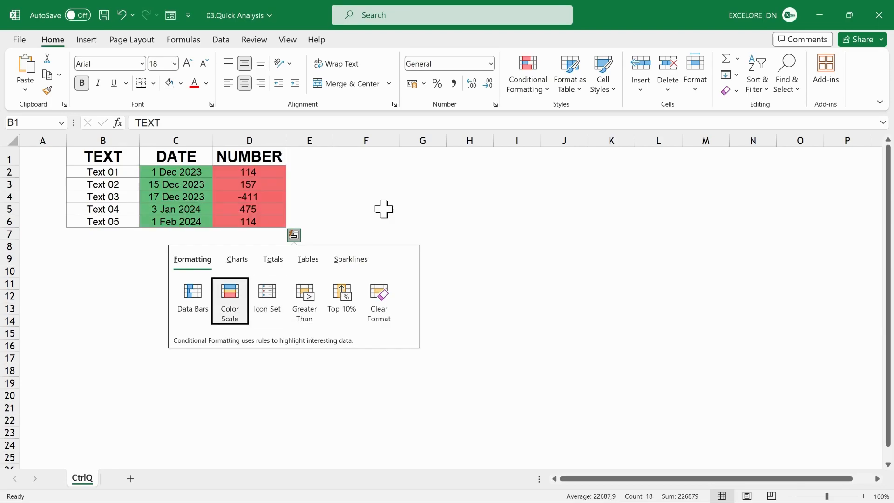
pyautogui.press('Left')
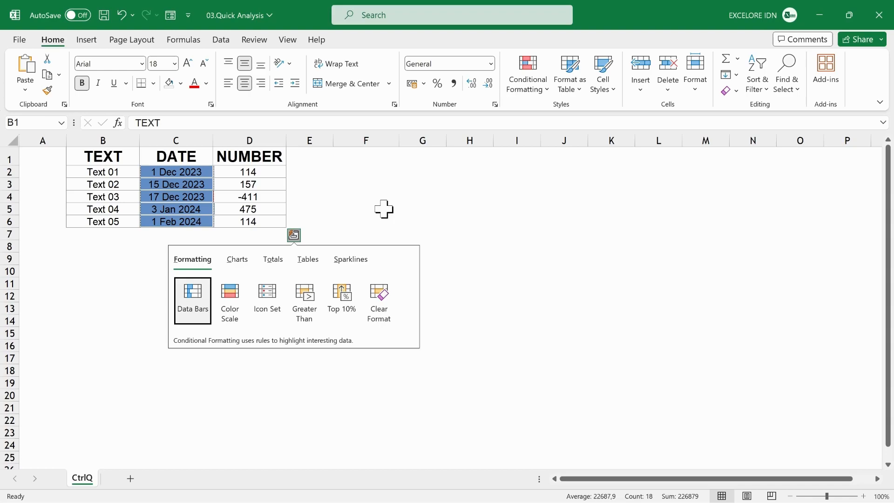
# View the Charts and Totals categories offered by Quick Analysis for the table B1:D6.
pyautogui.press('Up')
pyautogui.press('Right')
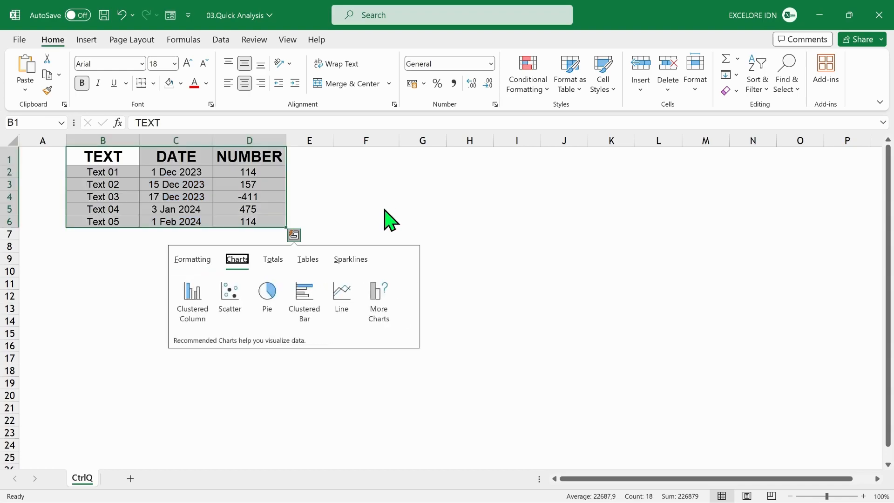
pyautogui.press('Right')
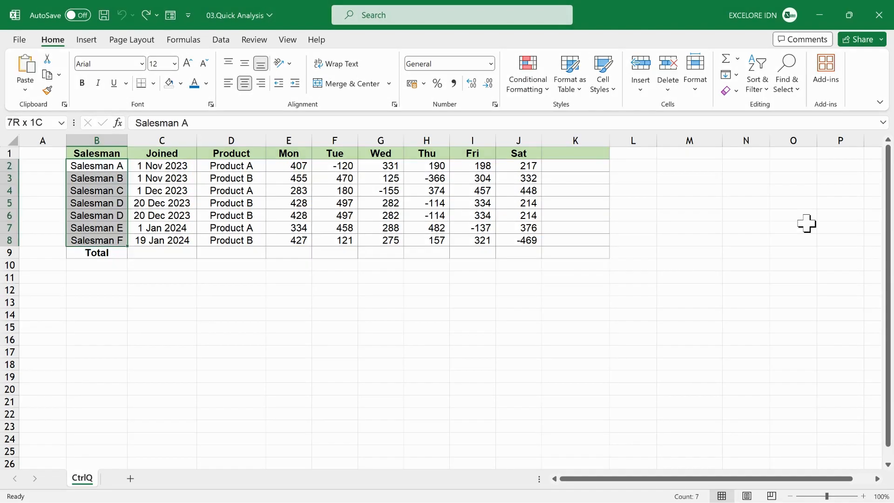
# Preview the Text Contains, Duplicate Values, Unique Values, Equal To and Clear Format options on the Salesman cells B2:B8 with Quick Analysis.
pyautogui.hotkey('ctrl', 'q')
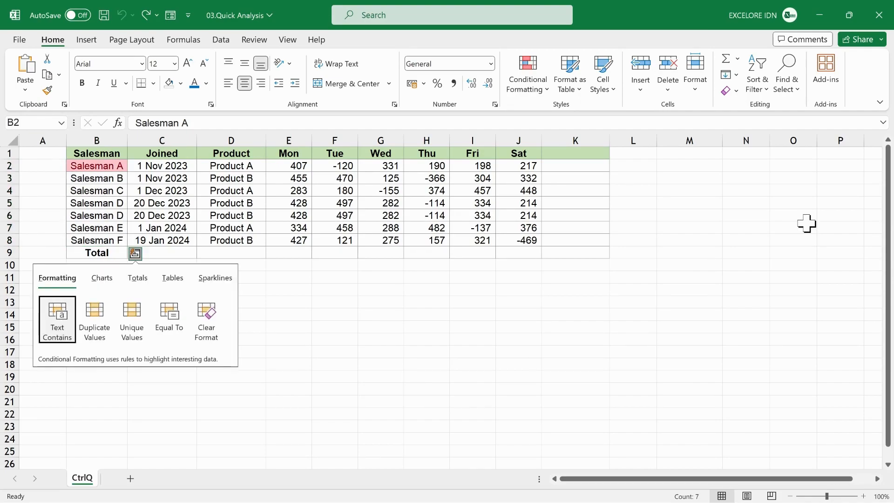
pyautogui.press('Right')
pyautogui.press('Right')
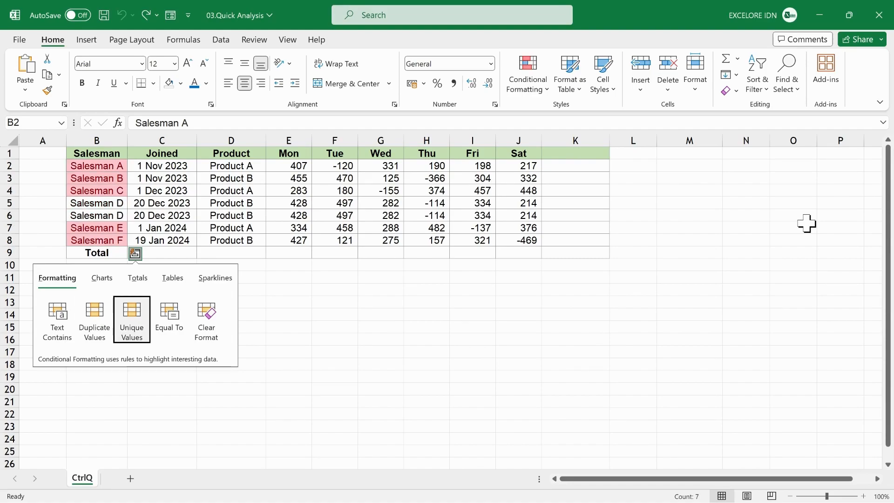
pyautogui.press('Right')
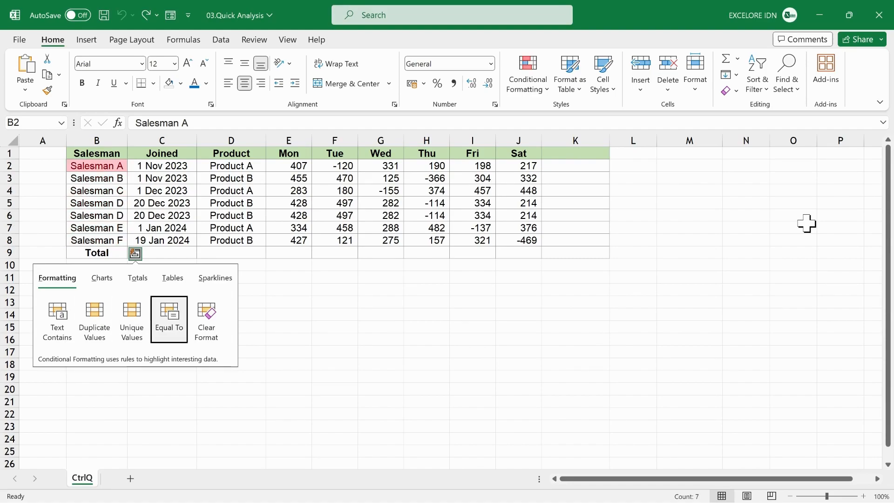
pyautogui.press('Left')
pyautogui.press('Left')
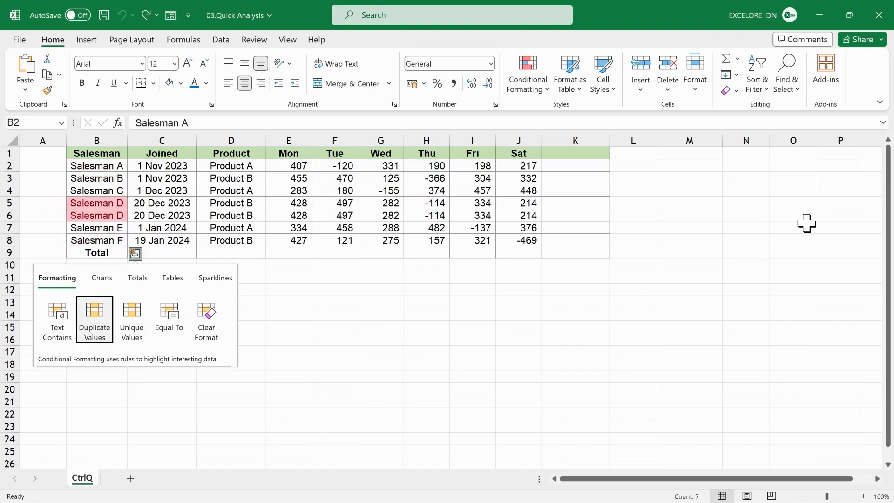
pyautogui.press('Right')
pyautogui.press('Right')
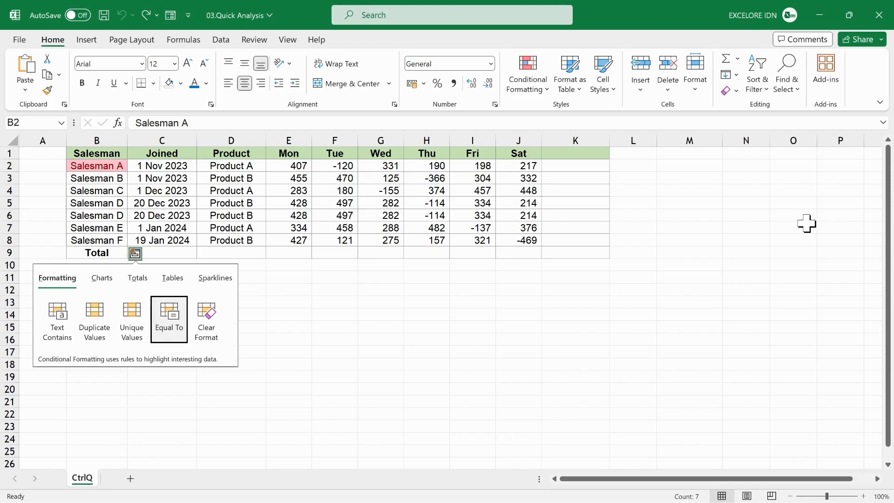
pyautogui.press('Right')
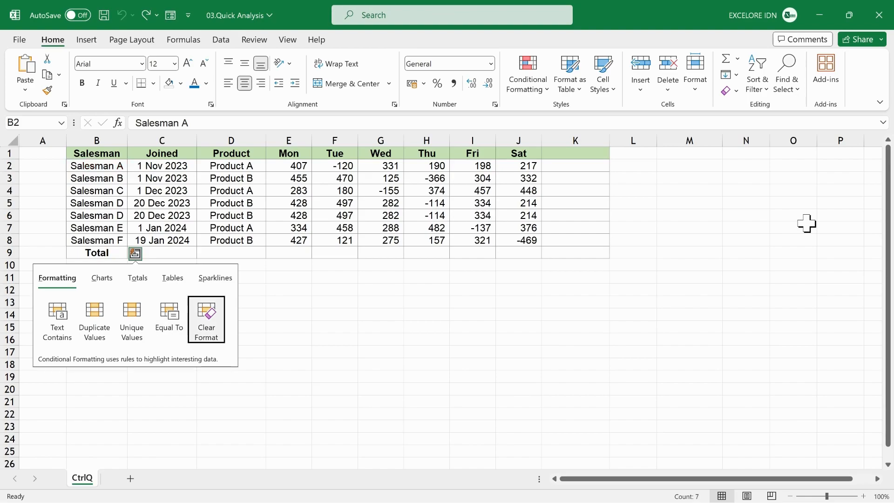
# Highlight the repeated entries in the Salesman cells B2:B8 with the Quick Analysis Duplicate Values rule.
pyautogui.press('Left')
pyautogui.press('Left')
pyautogui.press('Left')
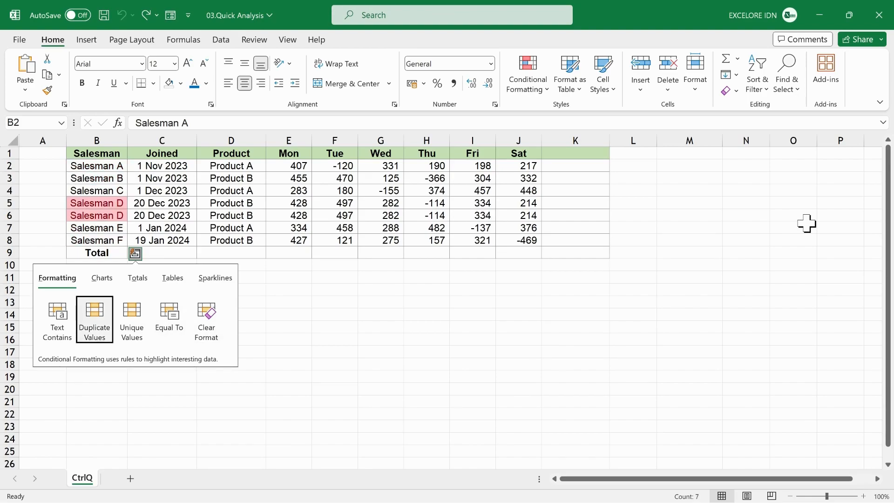
pyautogui.press('Return')
pyautogui.press('Down')
pyautogui.press('Down')
pyautogui.press('Down')
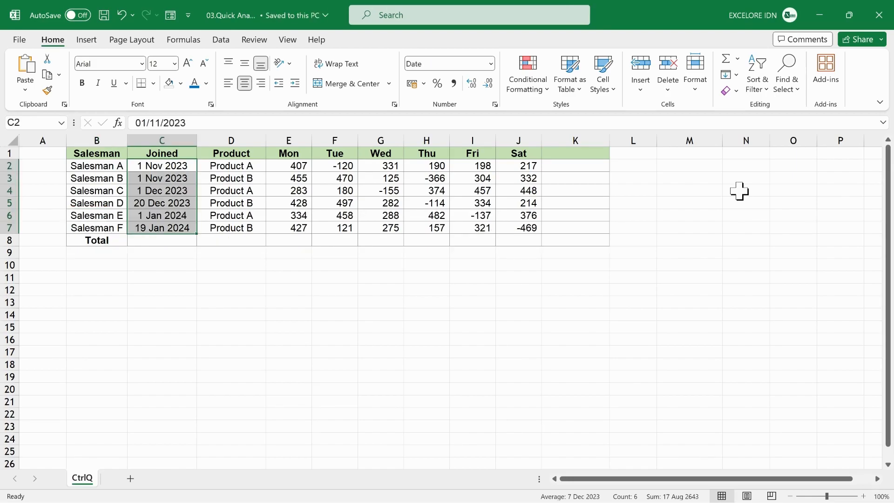
# Highlight Joined dates in C2:C7 greater than 15/12/2023 with Light Red Fill with Dark Red Text, using Quick Analysis.
pyautogui.hotkey('ctrl', 'q')
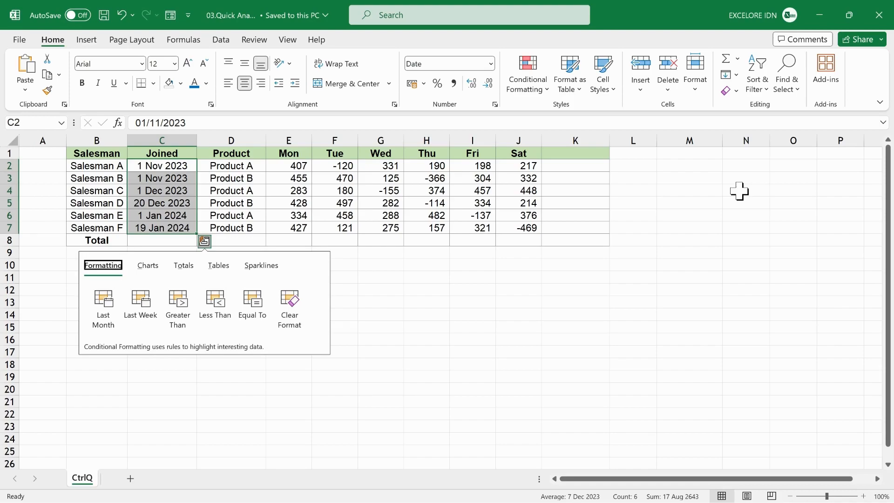
pyautogui.press('Tab')
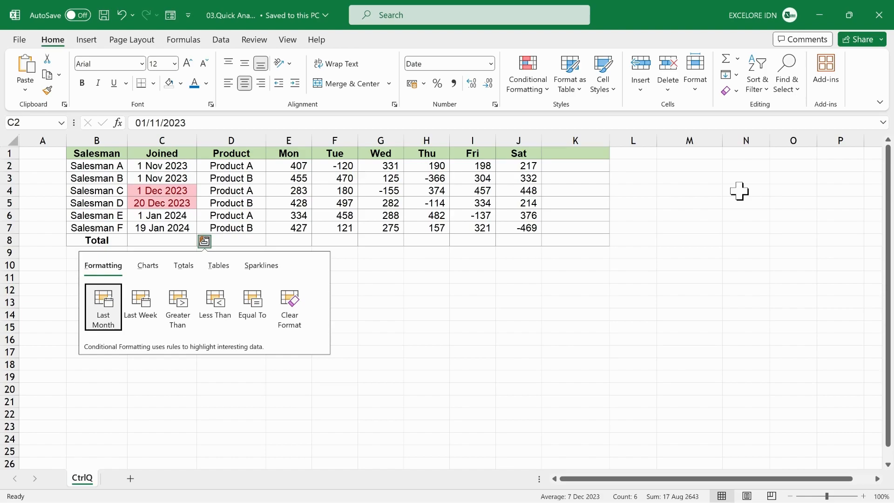
pyautogui.press('Right')
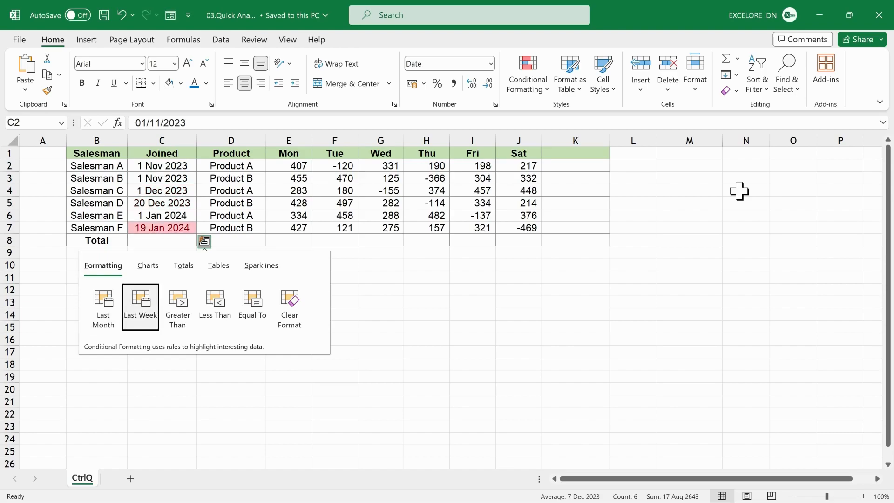
pyautogui.press('Right')
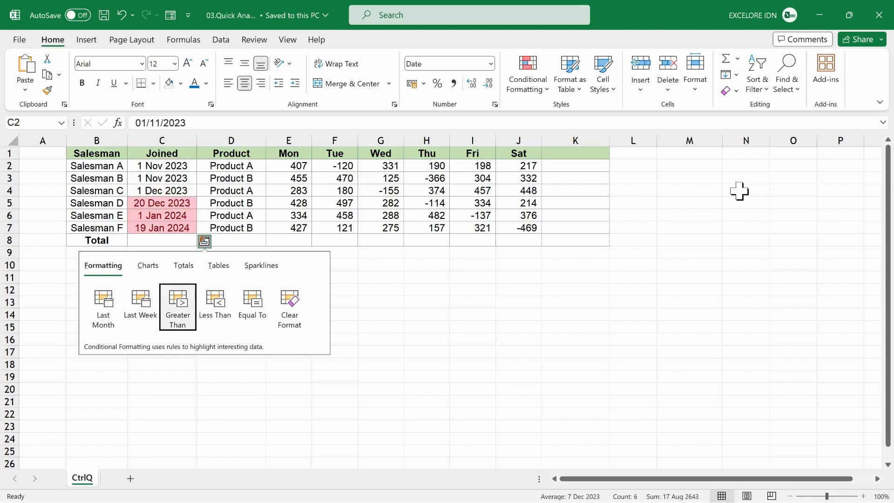
pyautogui.press('Return')
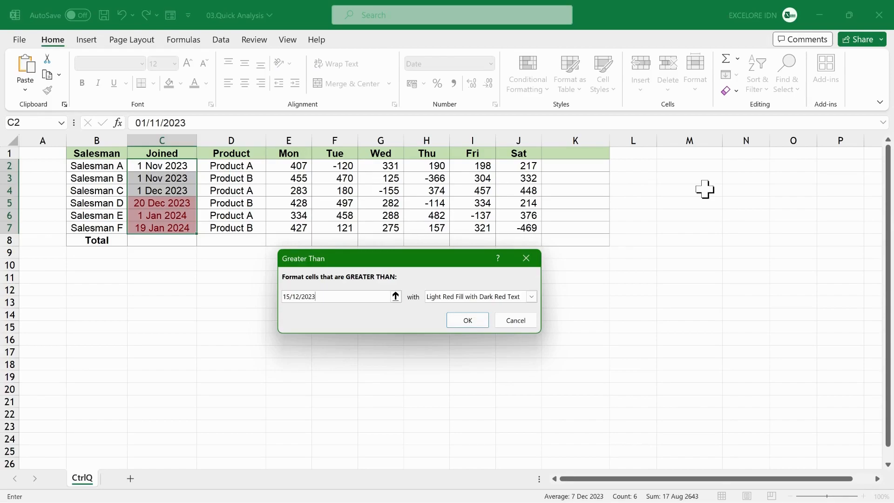
pyautogui.press('Return')
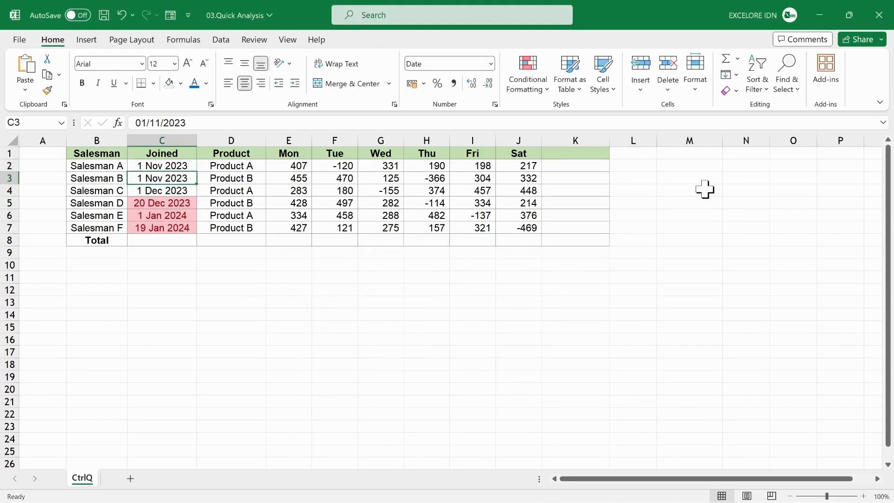
# Preview the Less Than, Equal To and Clear Format options on the Joined dates C2:C7 with Quick Analysis.
pyautogui.hotkey('ctrl', 'q')
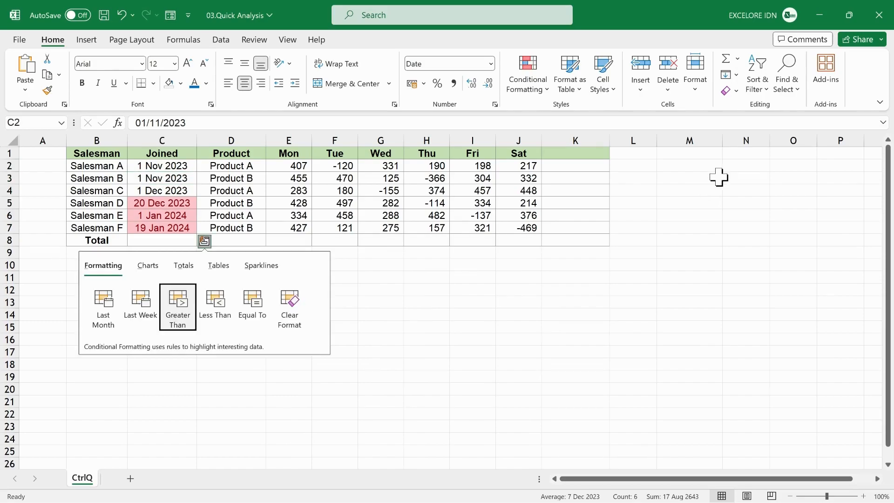
pyautogui.press('Right')
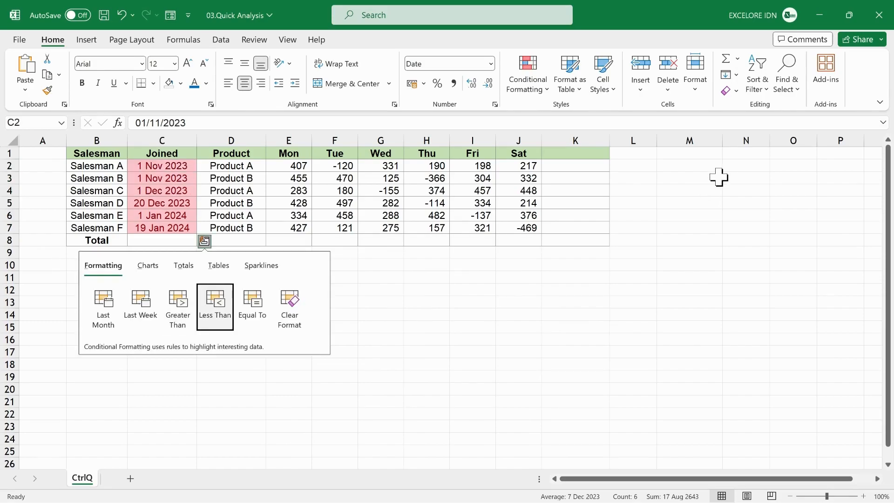
pyautogui.press('Right')
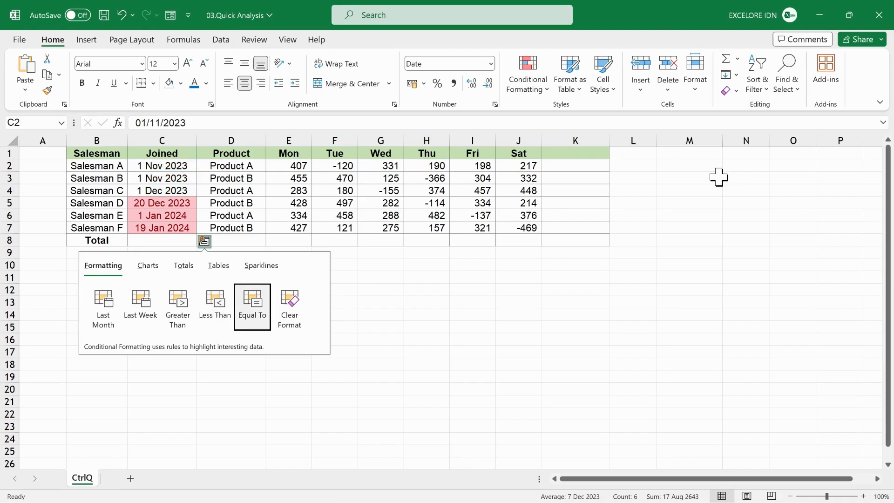
pyautogui.press('Right')
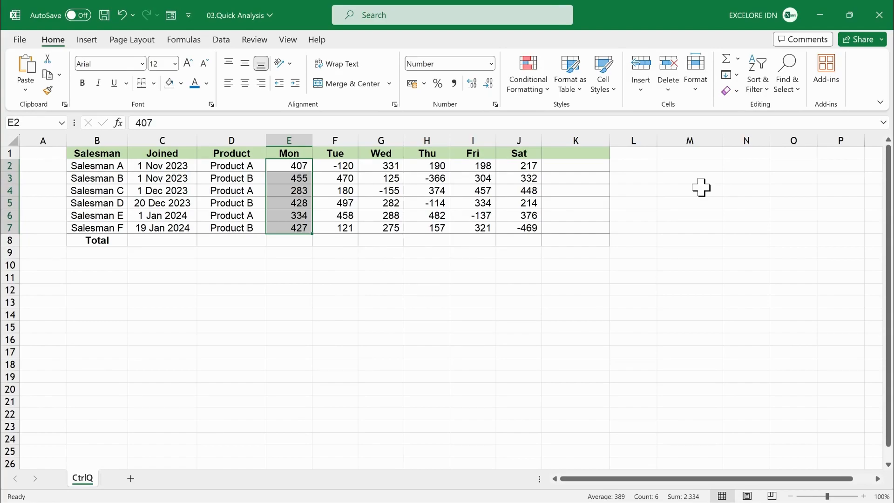
# Preview the number formatting options on the Mon values E2:E7 with Quick Analysis and apply the Top 10% rule.
pyautogui.hotkey('ctrl', 'q')
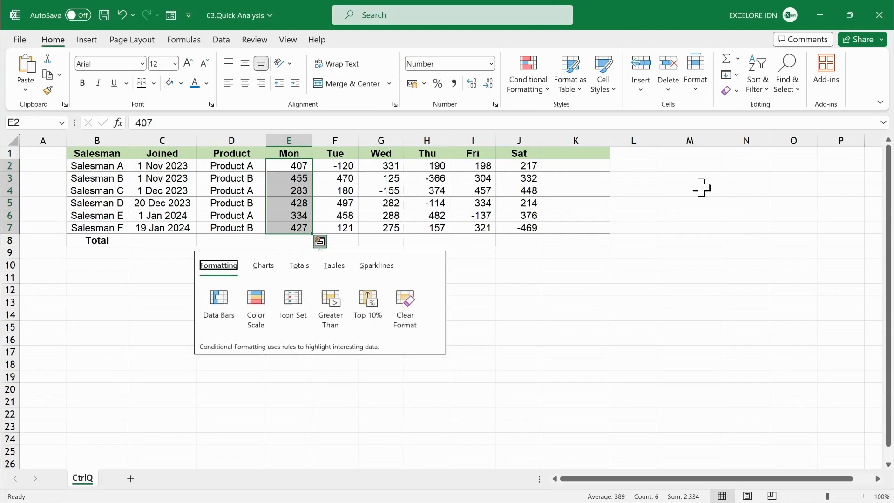
pyautogui.press('Tab')
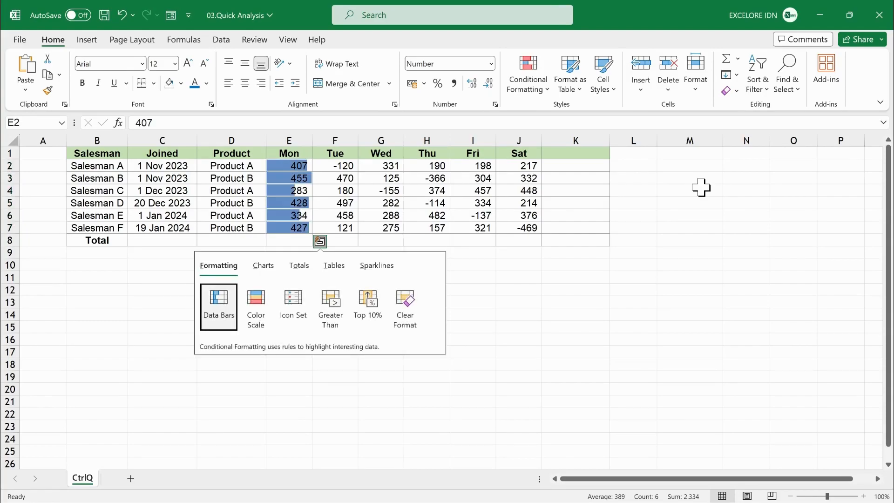
pyautogui.press('Right')
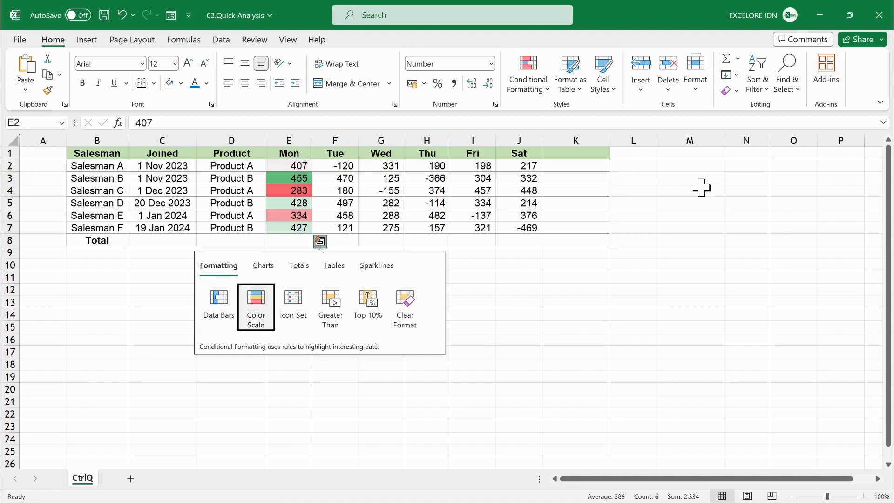
pyautogui.press('Right')
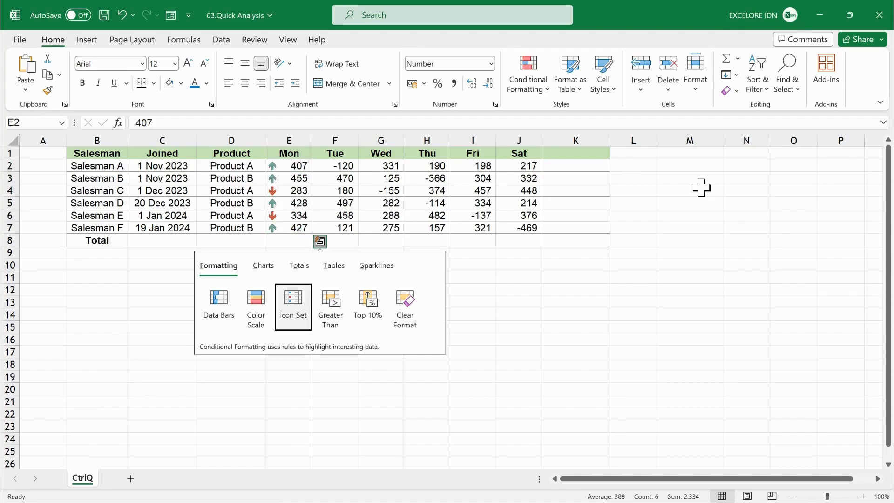
pyautogui.press('Right')
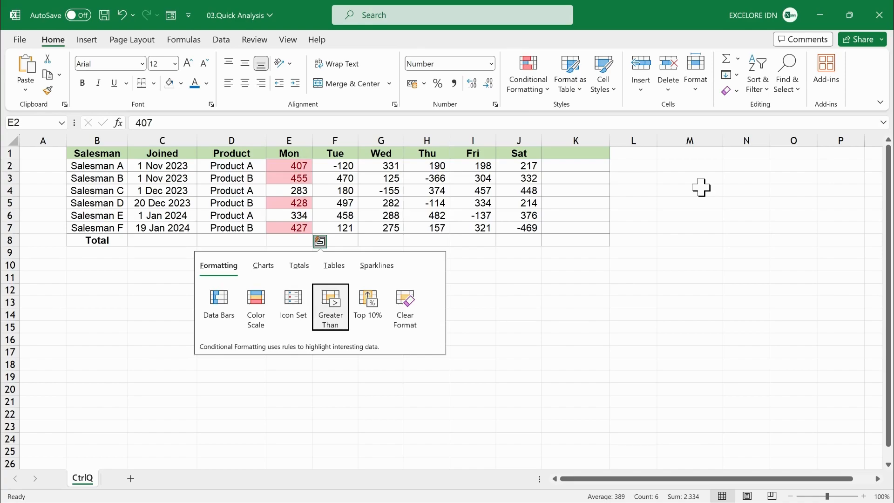
pyautogui.press('Right')
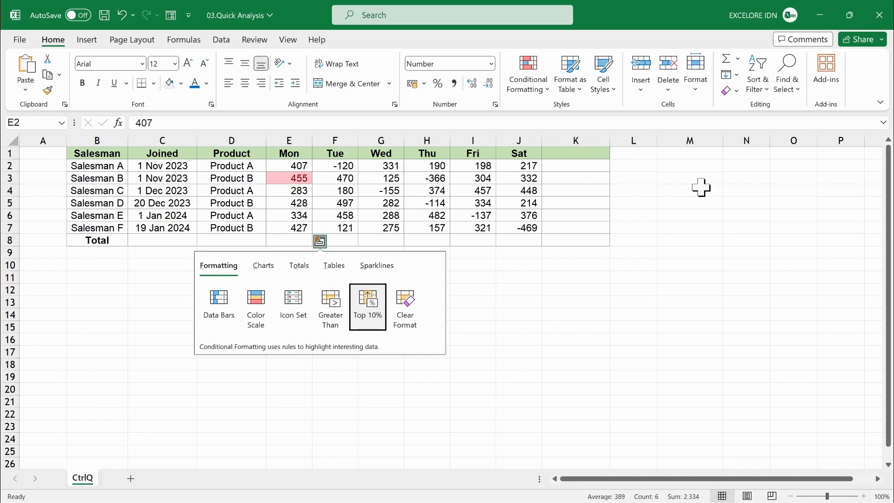
pyautogui.press('Return')
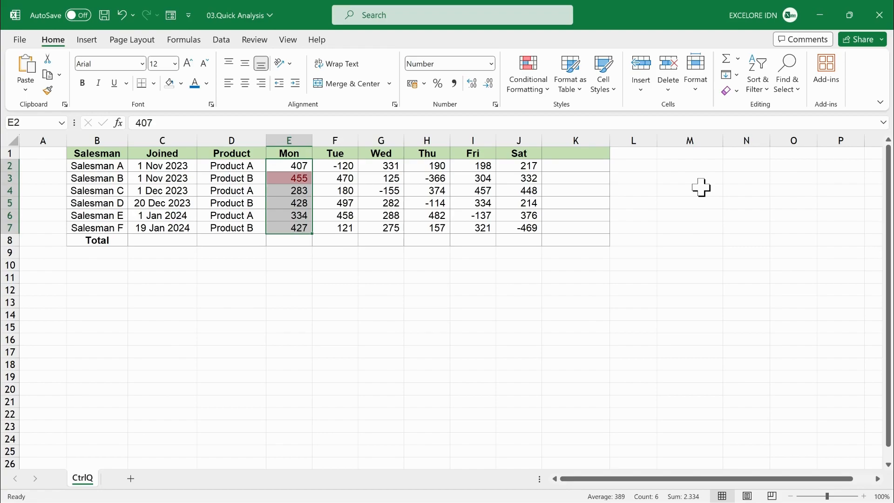
# Open the Conditional Formatting options for the Mon values E2:E7.
pyautogui.press('alt')
pyautogui.press('h')
pyautogui.press('l')
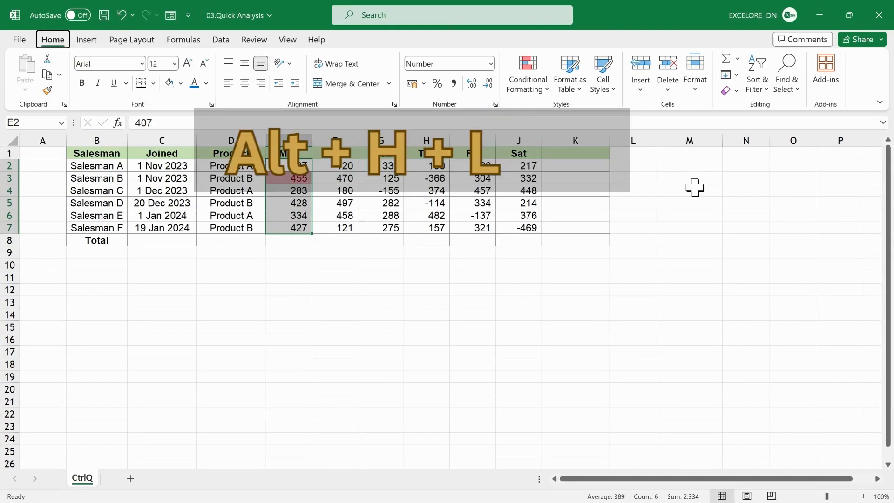
pyautogui.press('r')
pyautogui.press('Escape')
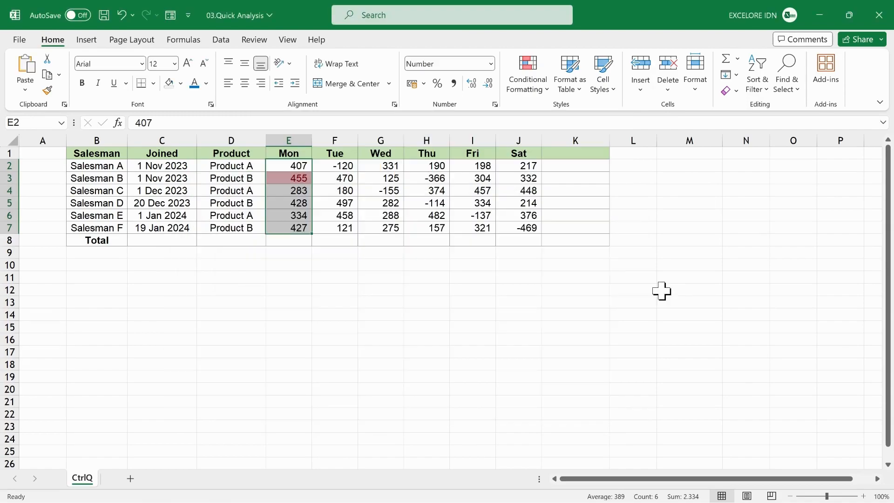
pyautogui.click(531, 89)
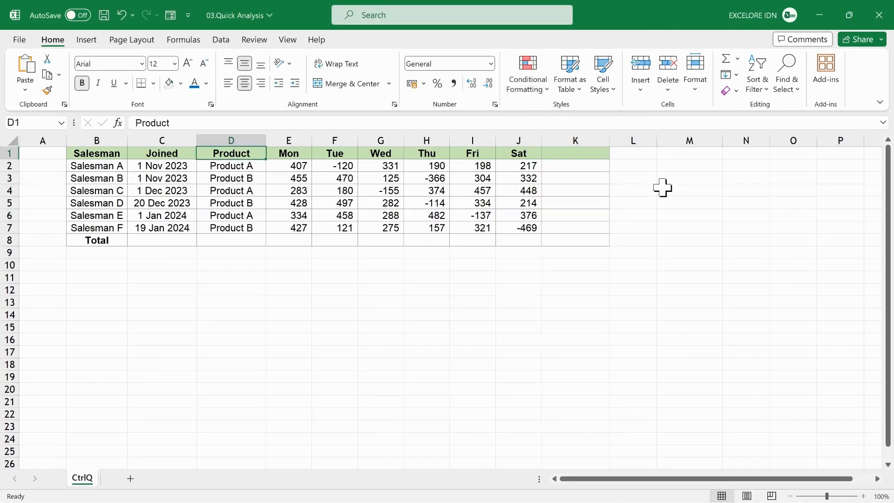
# Preview the Line, Clustered Column, Scatter, Stacked Area and Pie charts for D1:E7 with Quick Analysis and view More Charts.
pyautogui.hotkey('shift', 'Right')
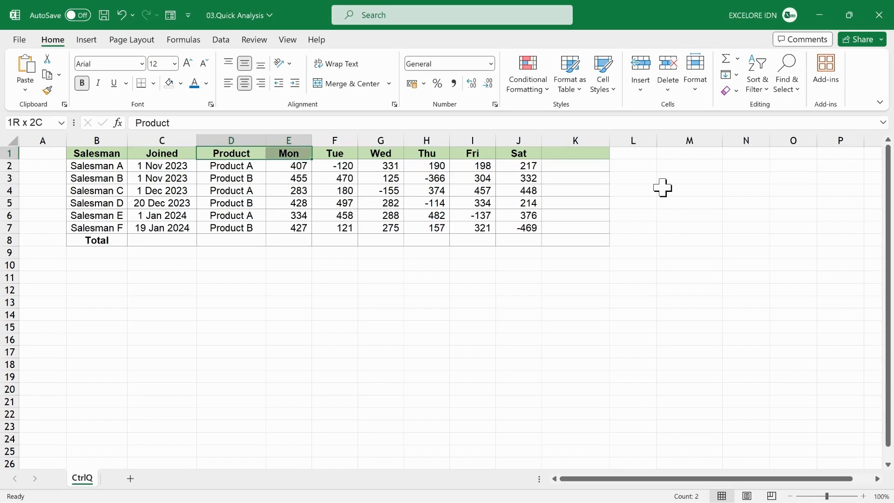
pyautogui.hotkey('ctrl', 'shift', 'Down')
pyautogui.hotkey('ctrl', 'q')
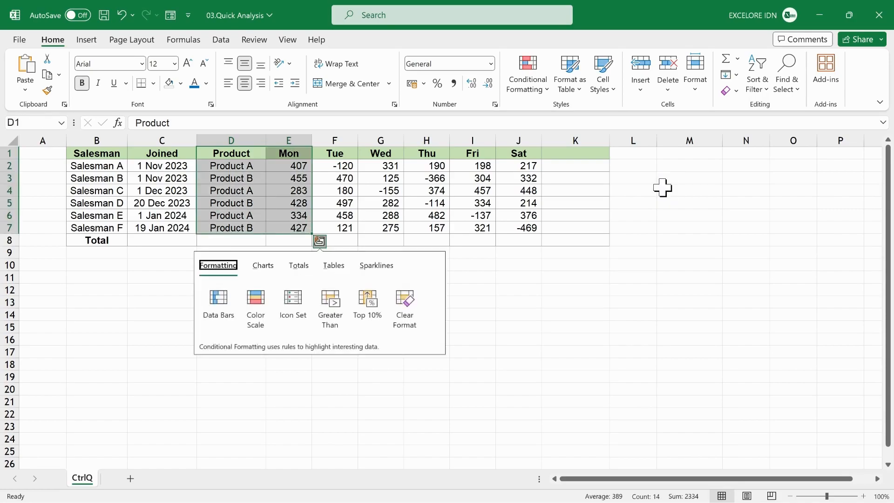
pyautogui.press('Right')
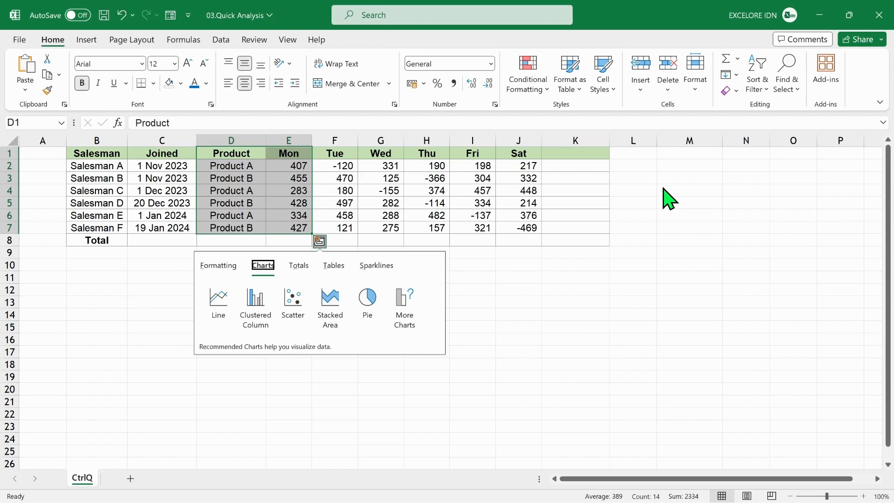
pyautogui.press('Tab')
pyautogui.press('Right')
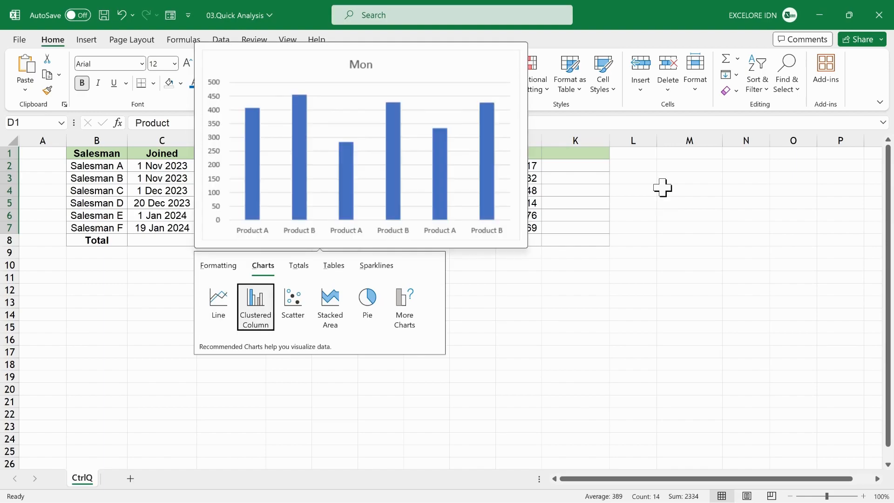
pyautogui.press('Right')
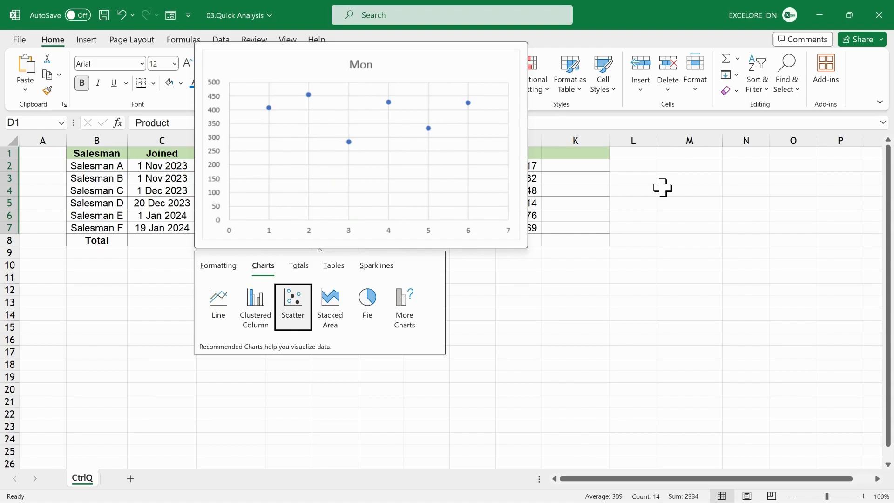
pyautogui.press('Right')
pyautogui.press('Right')
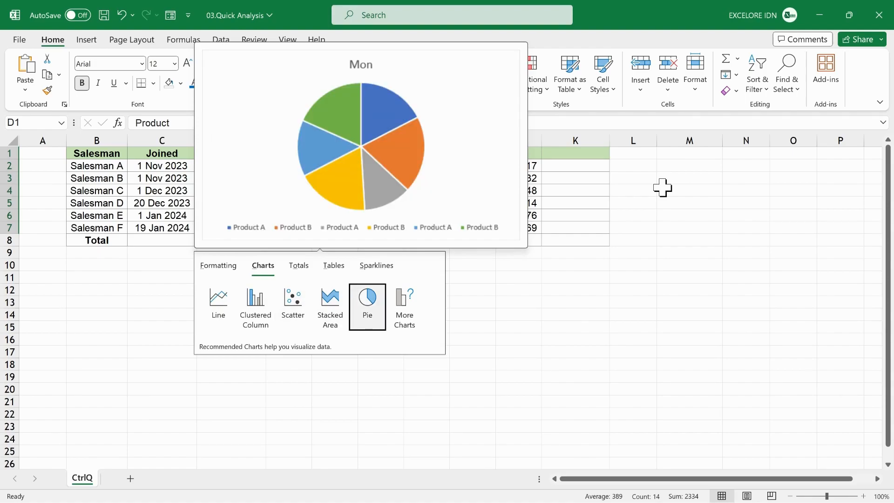
pyautogui.press('Right')
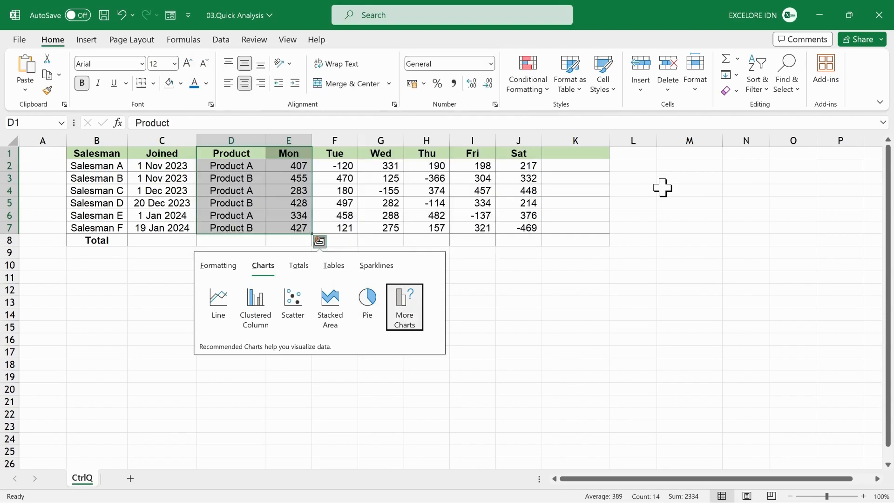
pyautogui.press('Return')
pyautogui.press('Escape')
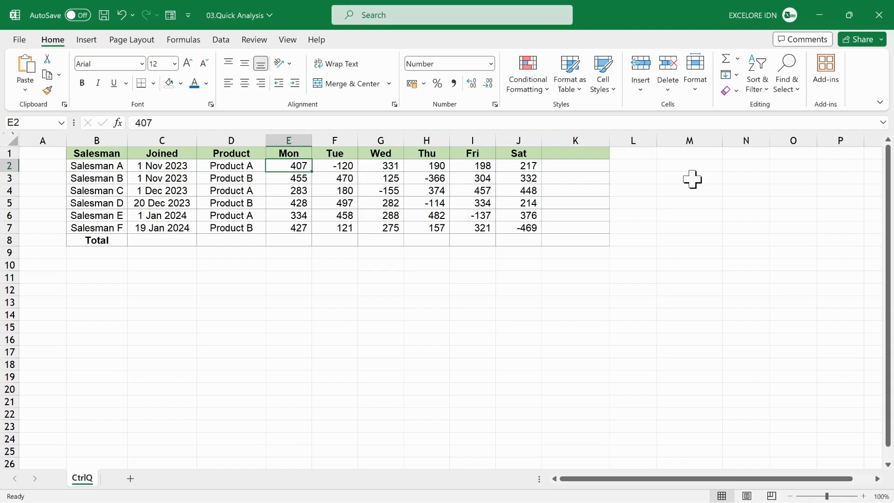
# Save the workbook and preview the Sum, Average, Count, % Total and Running Total options in row 8 for E2:J7 with Quick Analysis.
pyautogui.hotkey('ctrl', 'shift', 'Right')
pyautogui.hotkey('ctrl', 'shift', 'Down')
pyautogui.hotkey('ctrl', 'q')
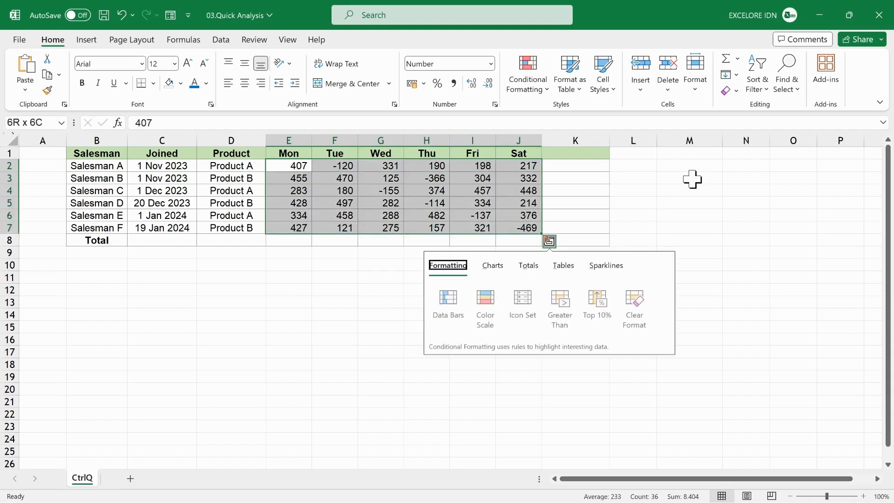
pyautogui.press('Right')
pyautogui.press('Right')
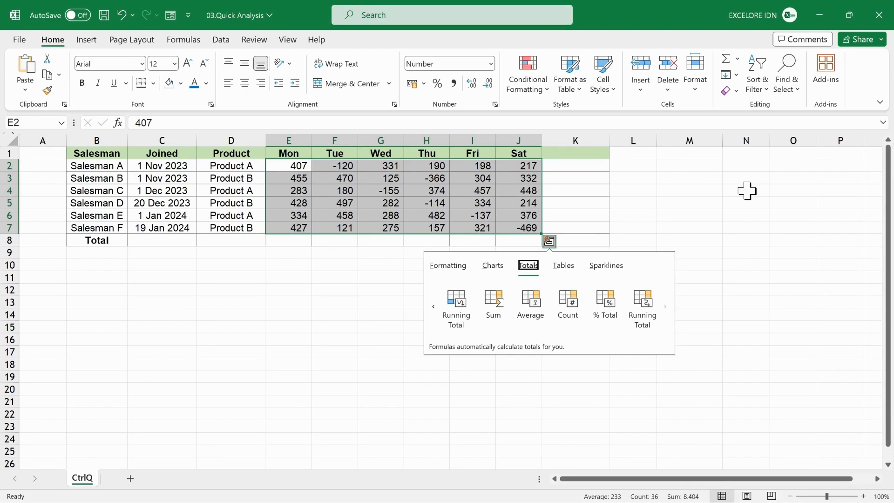
pyautogui.hotkey('ctrl', 's')
pyautogui.press('Right')
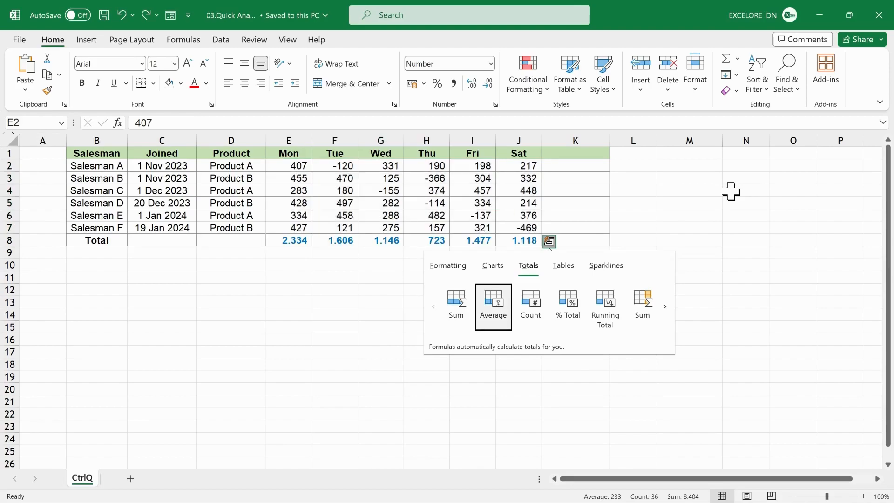
pyautogui.press('Right')
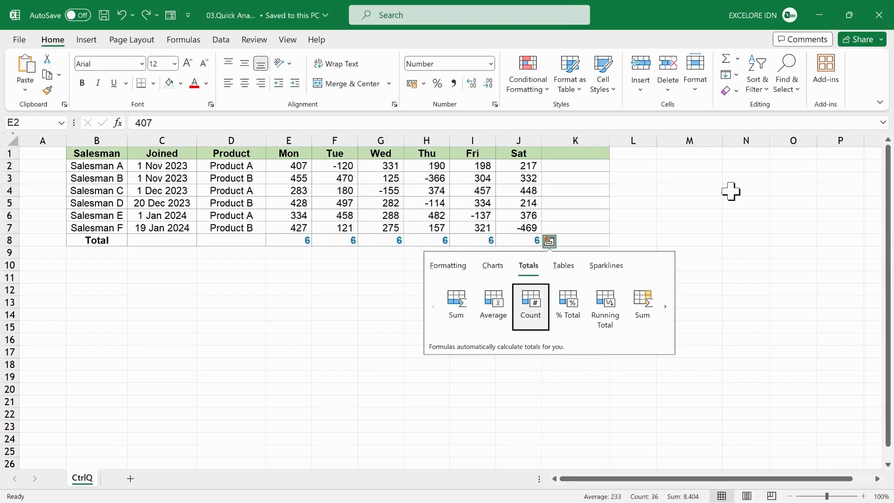
pyautogui.press('Right')
pyautogui.press('Right')
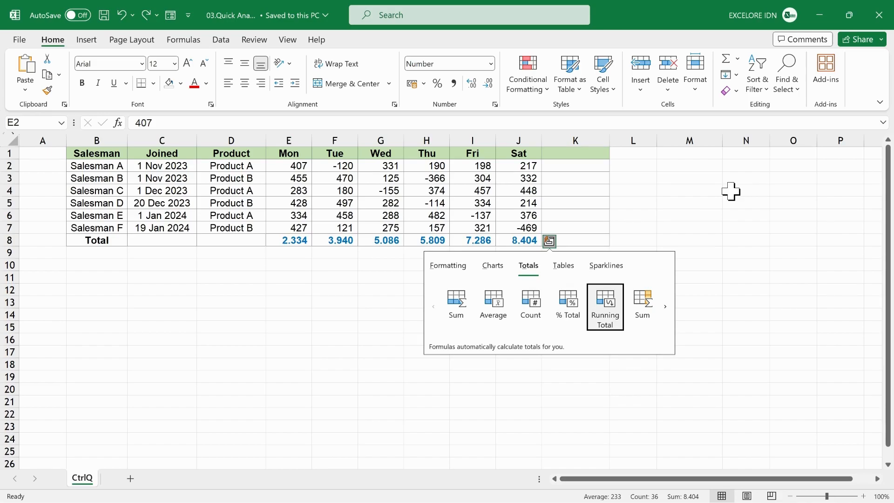
# Preview the Sum, Average, Count, % Total and Running Total options per row in column K for E2:J7.
pyautogui.press('Right')
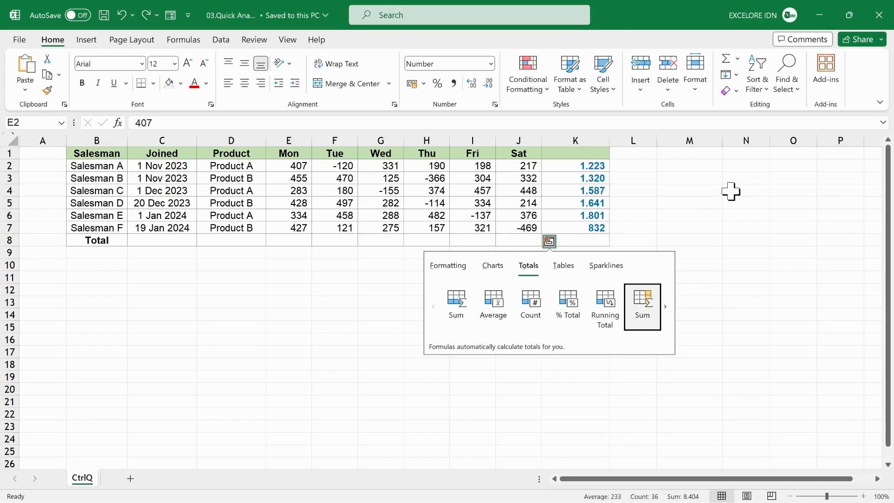
pyautogui.press('Right')
pyautogui.press('Right')
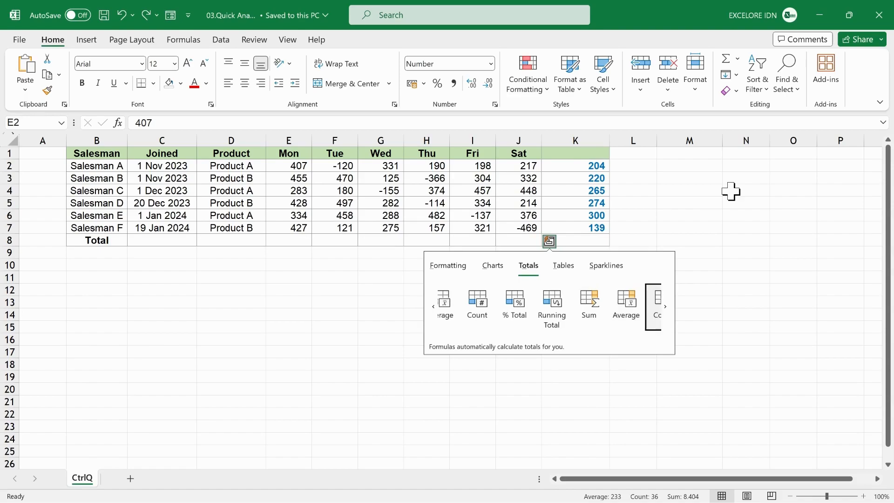
pyautogui.press('Right')
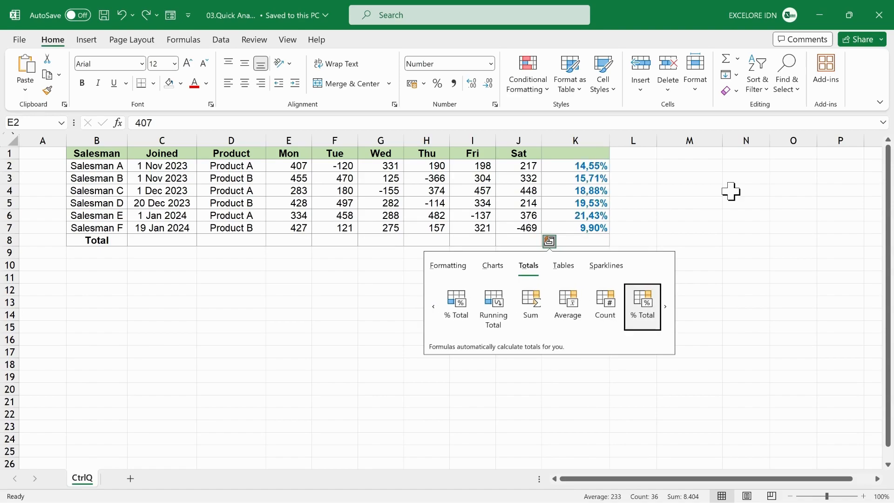
pyautogui.press('Right')
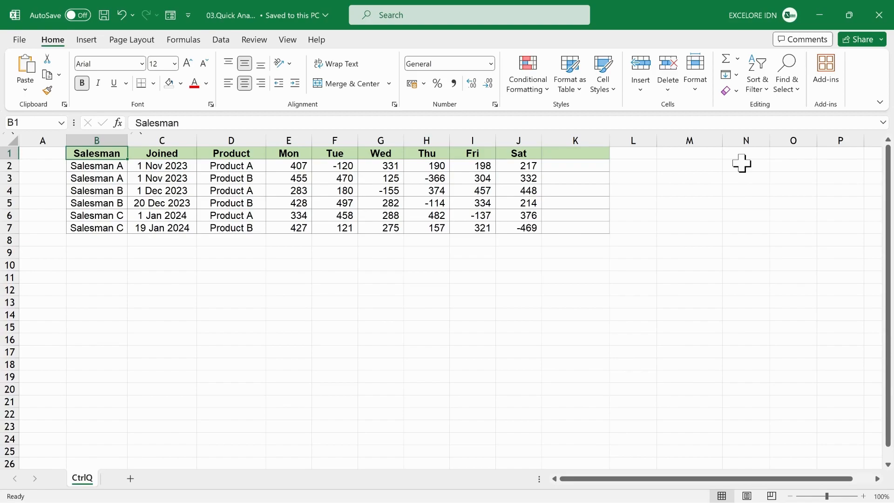
# Preview the Table and PivotTable options for the whole data range B1:J7 with Quick Analysis.
pyautogui.hotkey('ctrl', 'a')
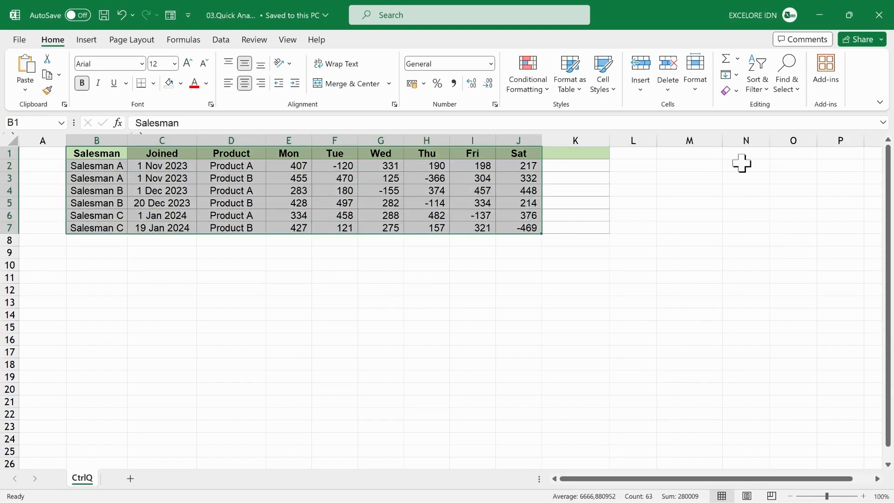
pyautogui.hotkey('ctrl', 'q')
pyautogui.press('Right')
pyautogui.press('Right')
pyautogui.press('Right')
pyautogui.press('Tab')
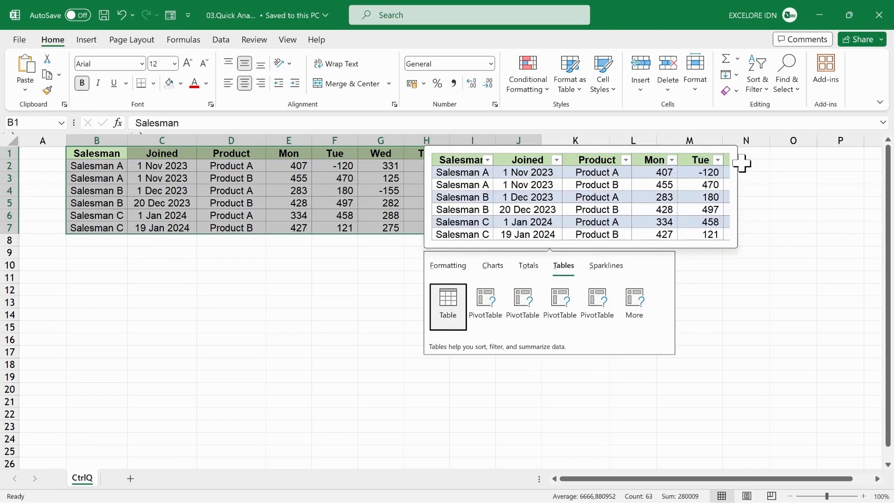
pyautogui.press('Right')
pyautogui.press('Right')
pyautogui.press('Right')
pyautogui.press('Right')
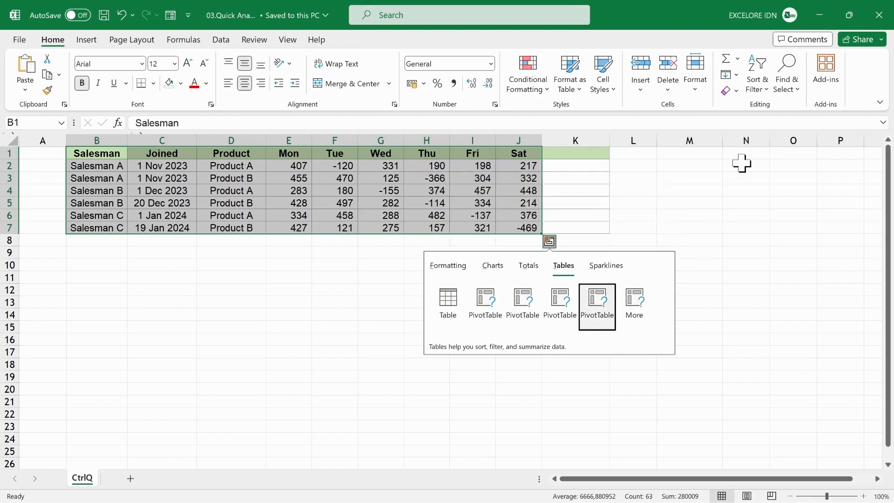
pyautogui.press('Right')
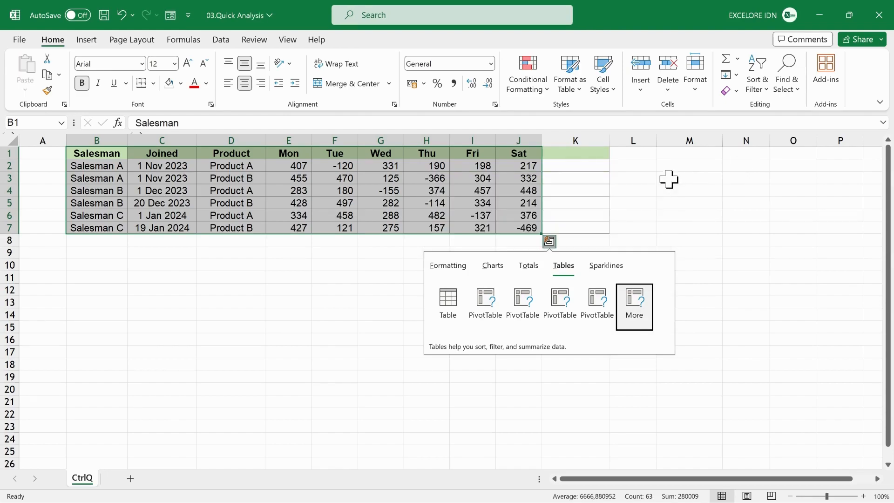
# Insert the recommended PivotTable Sum of Mon by Salesman on a new sheet and add the Product field.
pyautogui.press('Return')
pyautogui.press('Tab')
pyautogui.press('Tab')
pyautogui.press('Tab')
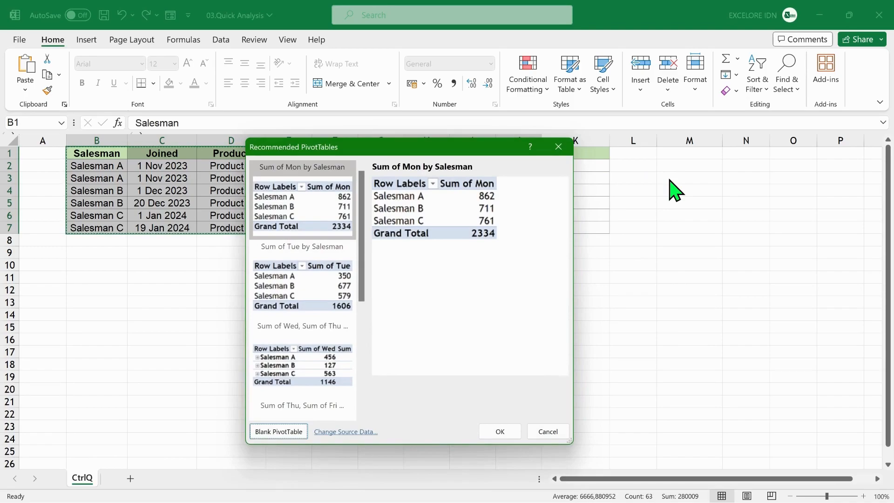
pyautogui.press('Return')
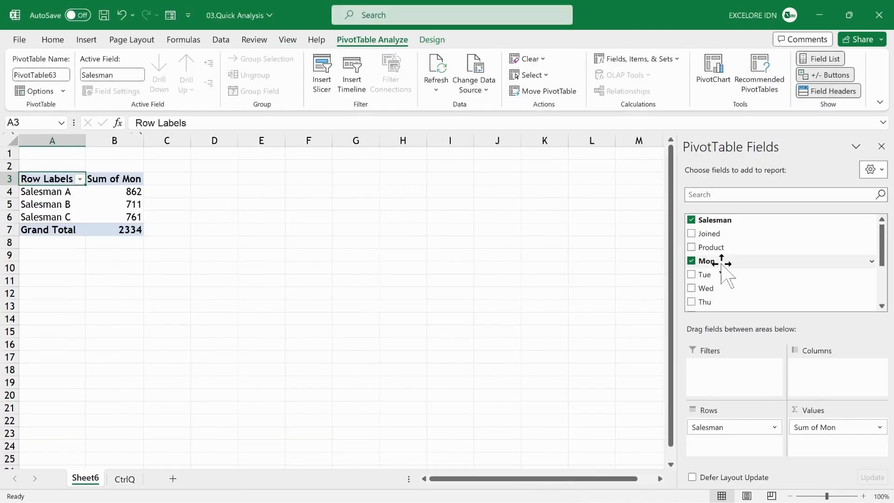
pyautogui.click(692, 247)
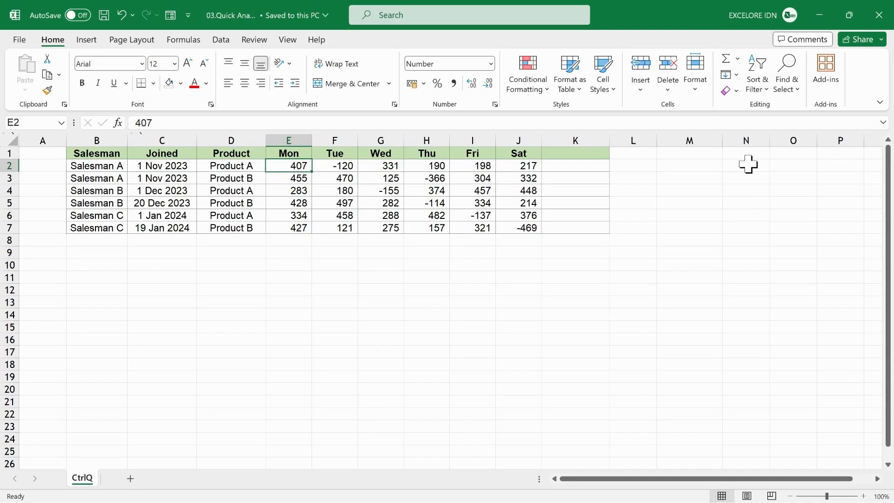
# Preview the Line, Column and Win/Loss sparklines in column K for the daily values E2:J7 with Quick Analysis.
pyautogui.hotkey('ctrl', 'shift', 'Right')
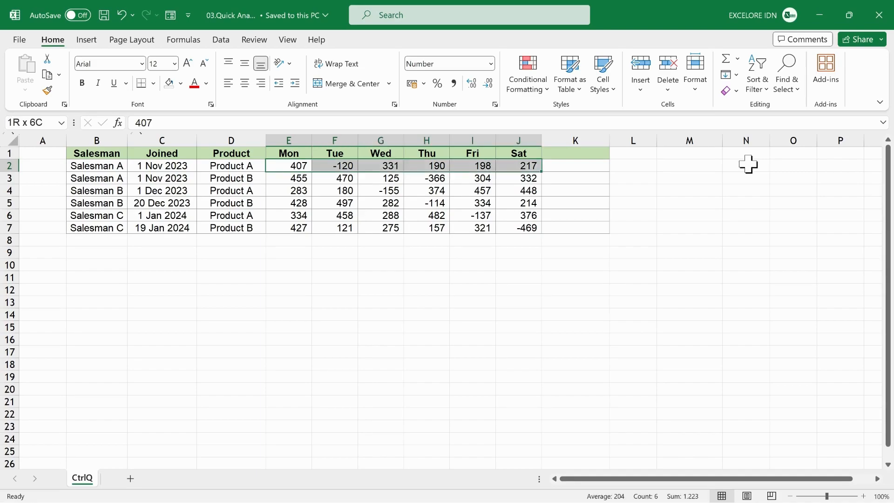
pyautogui.hotkey('ctrl', 'shift', 'Down')
pyautogui.hotkey('ctrl', 'q')
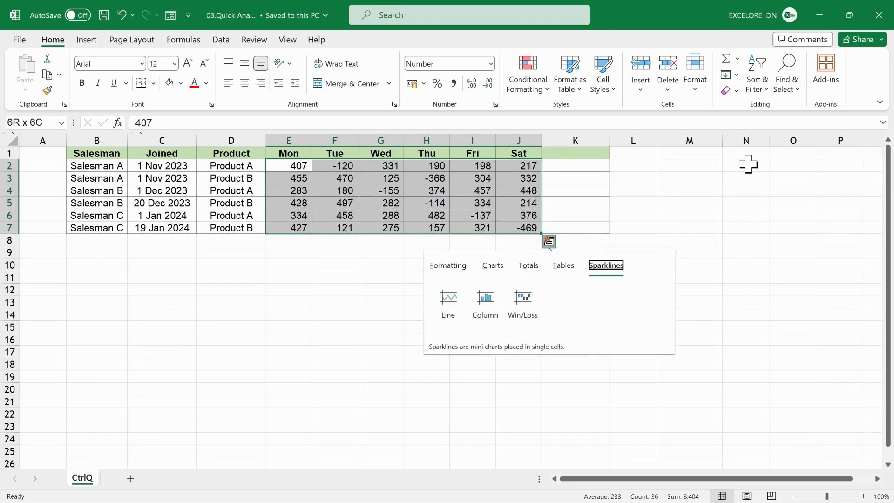
pyautogui.press('Tab')
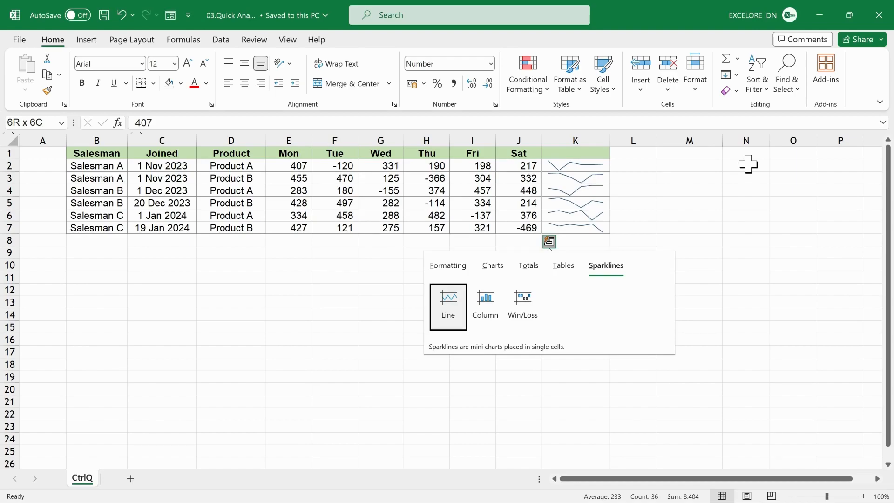
pyautogui.press('Right')
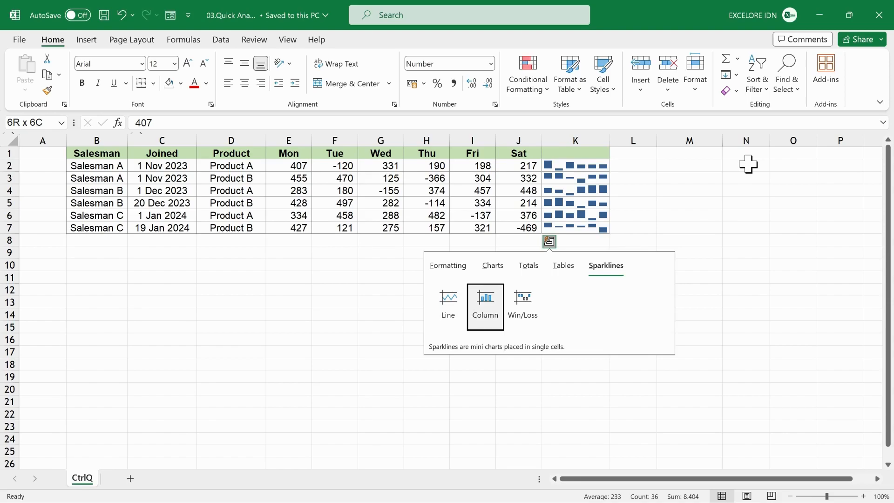
pyautogui.press('Right')
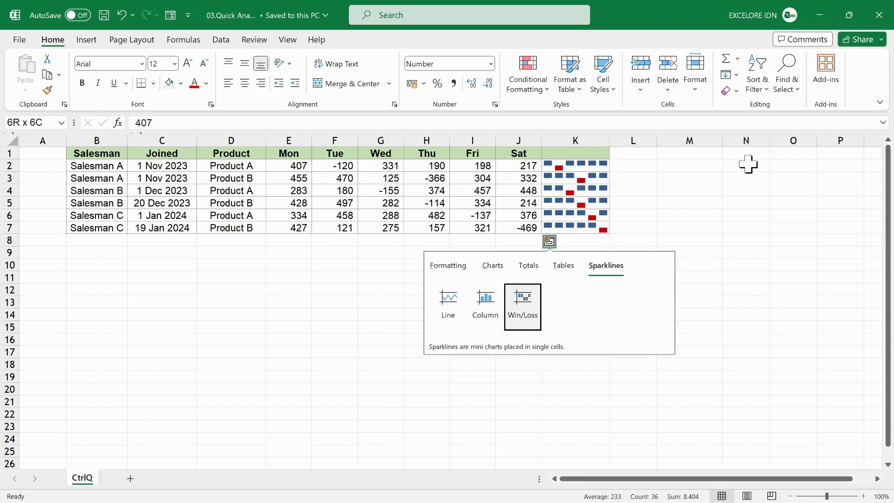